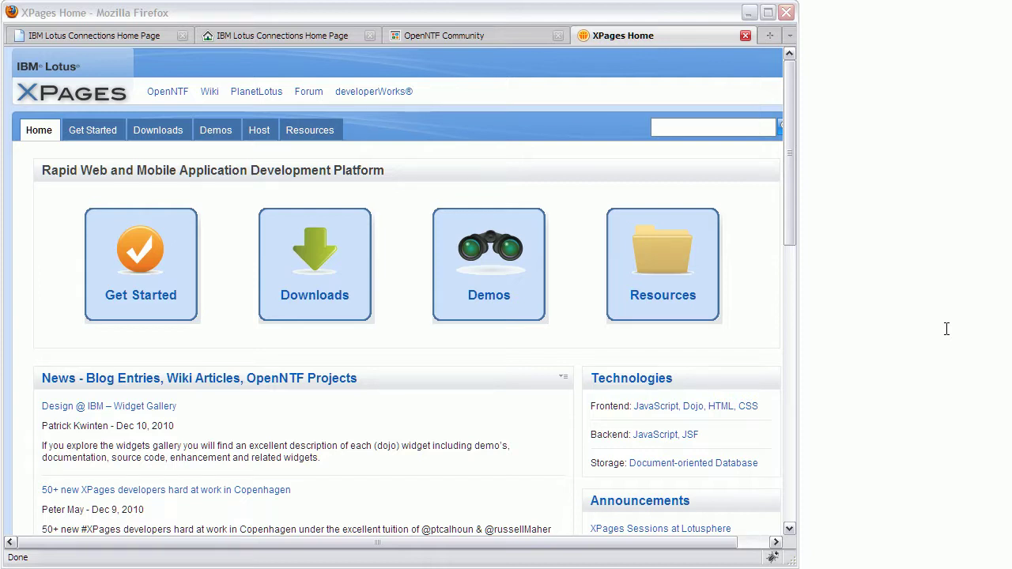
# Open the full list of blog, wiki and OpenNTF project news on the XPages site and page forward to page 3.
pyautogui.moveTo(787, 175); pyautogui.dragTo(778, 291)
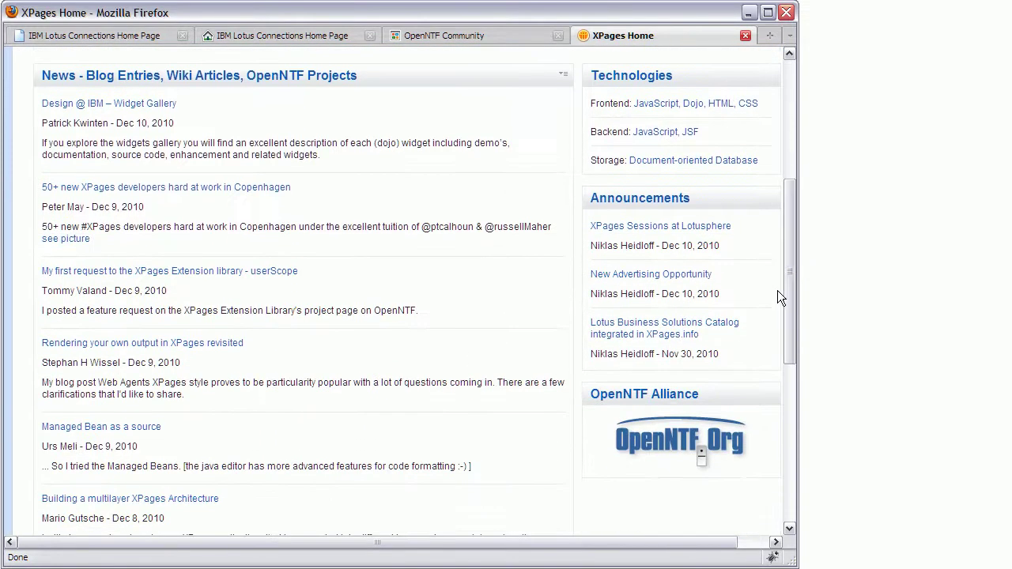
pyautogui.click(255, 76)
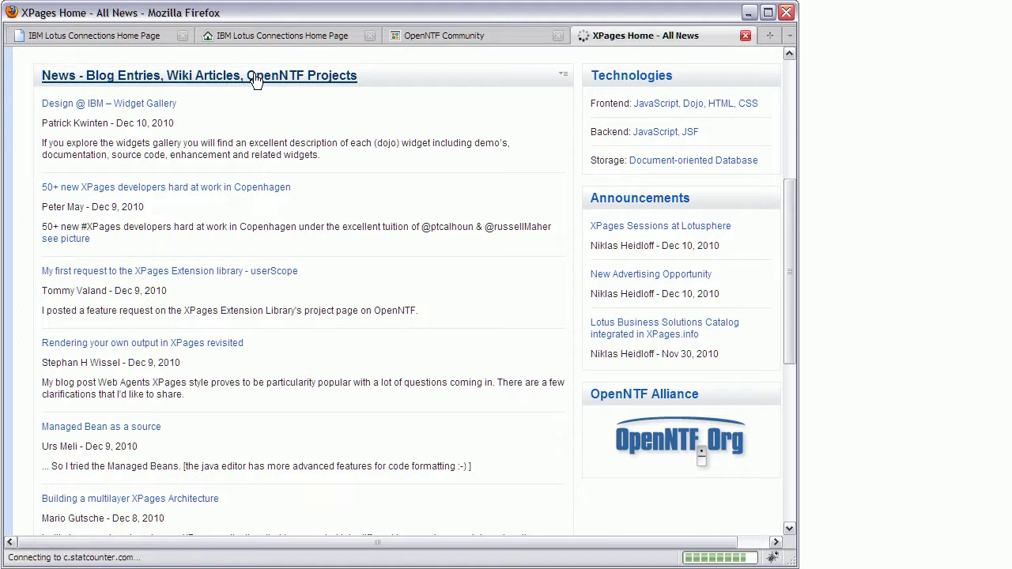
pyautogui.click(140, 203)
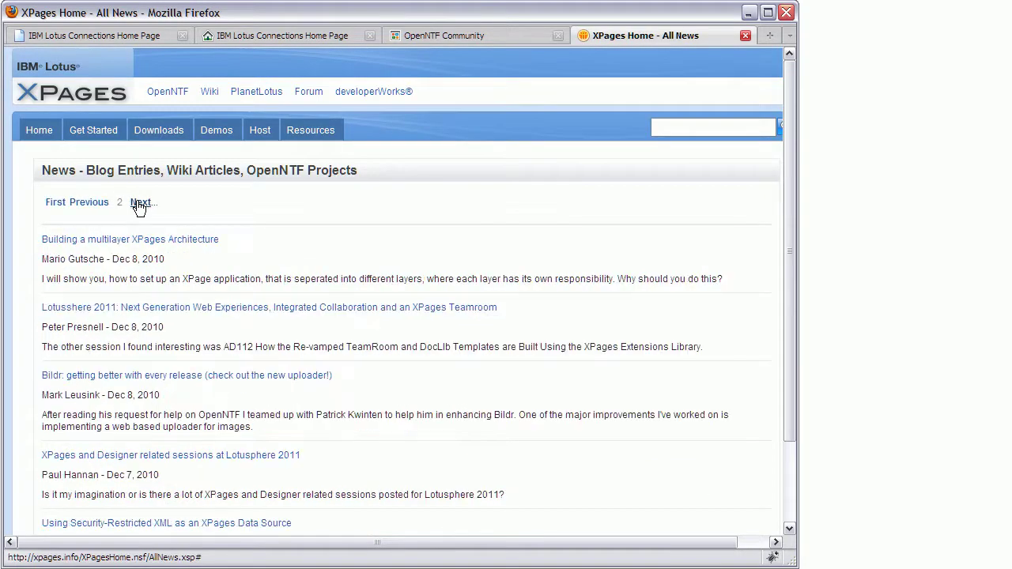
pyautogui.click(140, 203)
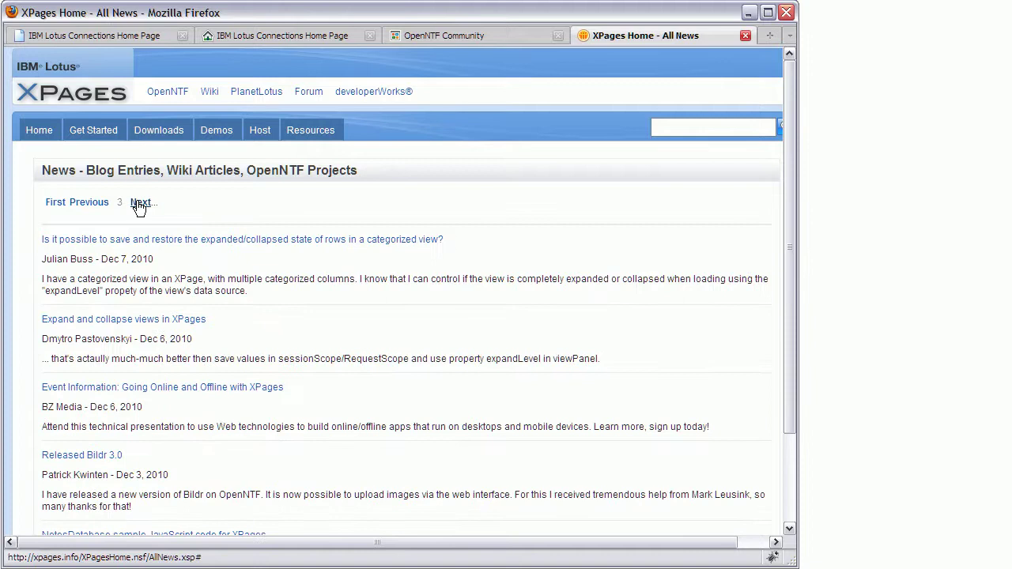
# Page through the XPages News (480) widget on the Connections home page, then resize the browser window narrower and wider to test its fit.
pyautogui.click(281, 36)
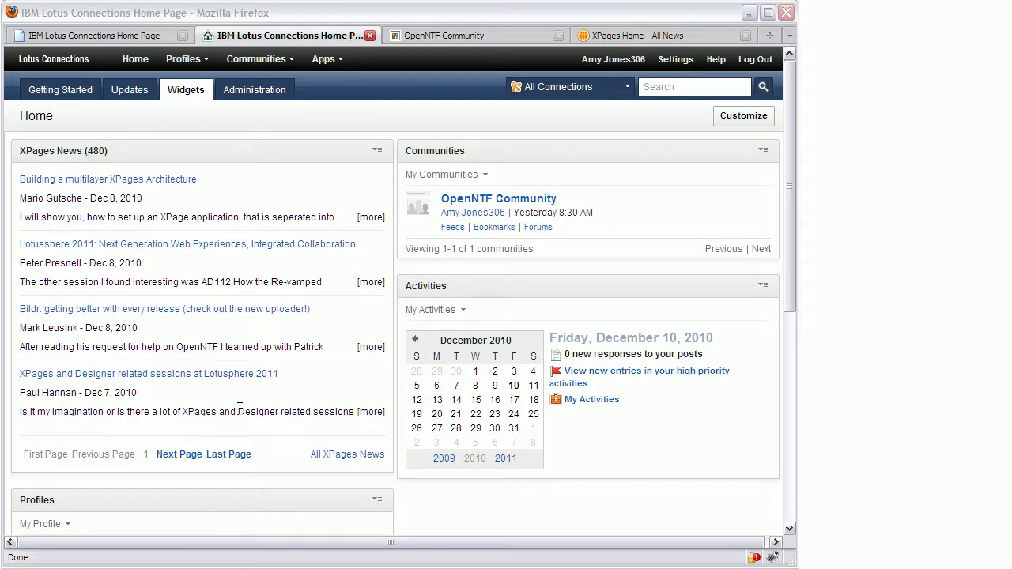
pyautogui.click(180, 456)
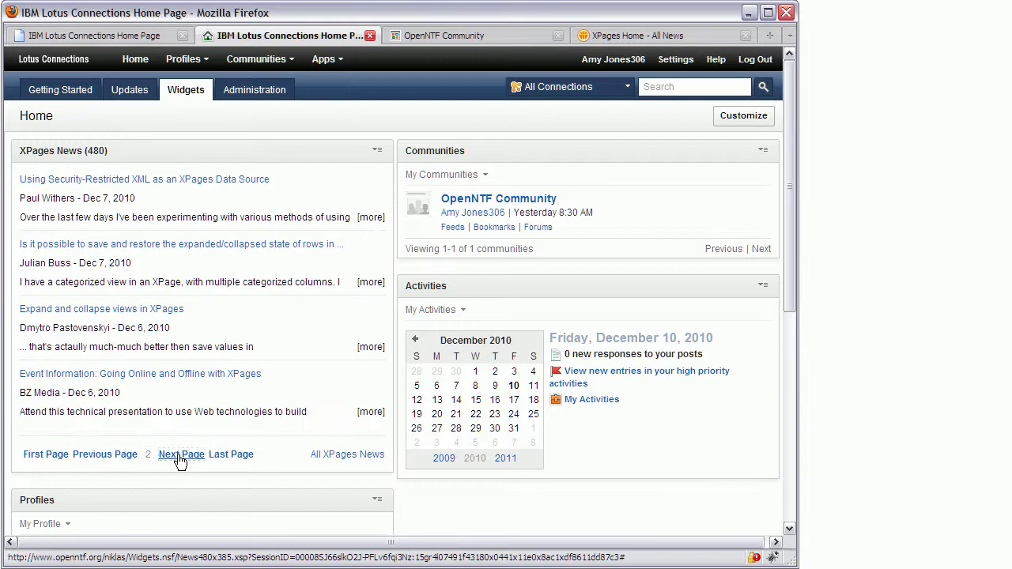
pyautogui.click(180, 456)
pyautogui.click(48, 454)
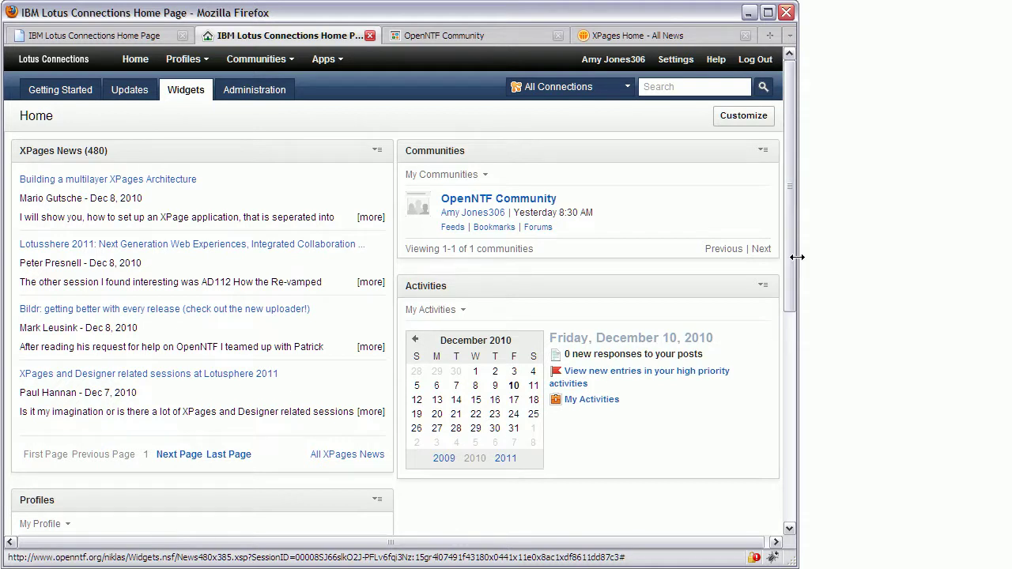
pyautogui.moveTo(797, 257); pyautogui.dragTo(724, 319)
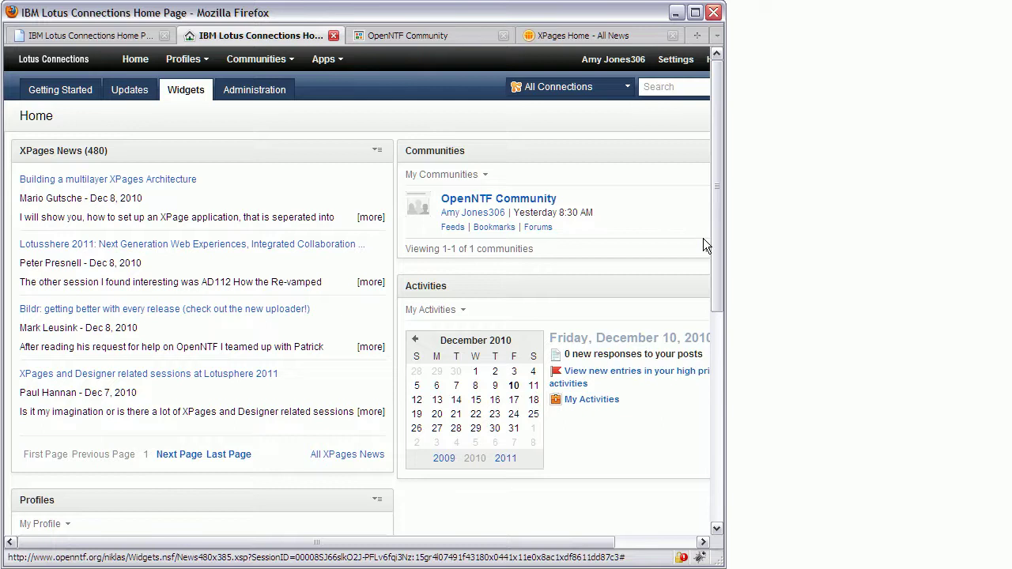
pyautogui.moveTo(725, 163); pyautogui.dragTo(879, 178)
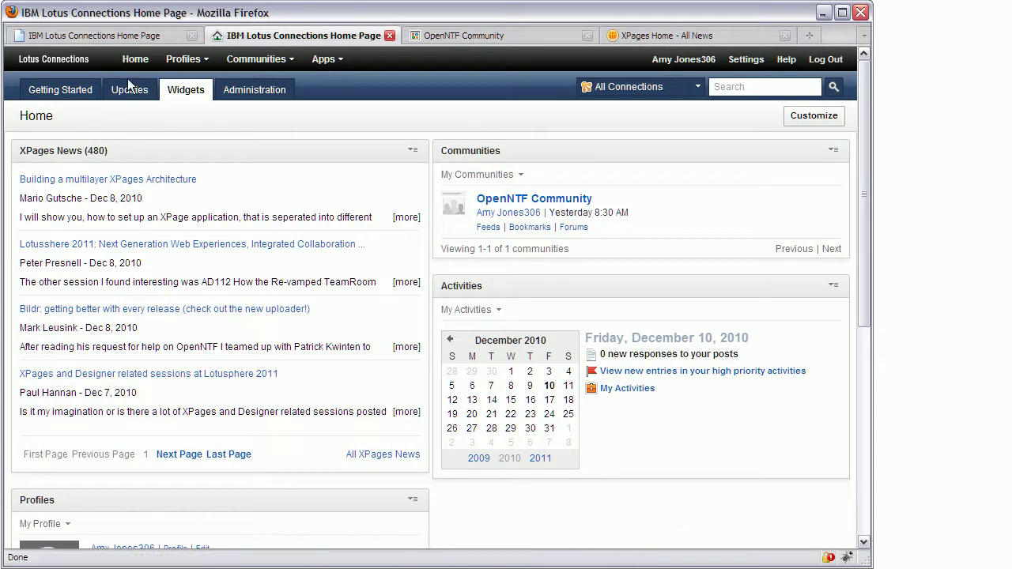
# View the XPages News widgets on the Connections Updates page and on the OpenNTF Community overview page.
pyautogui.click(108, 33)
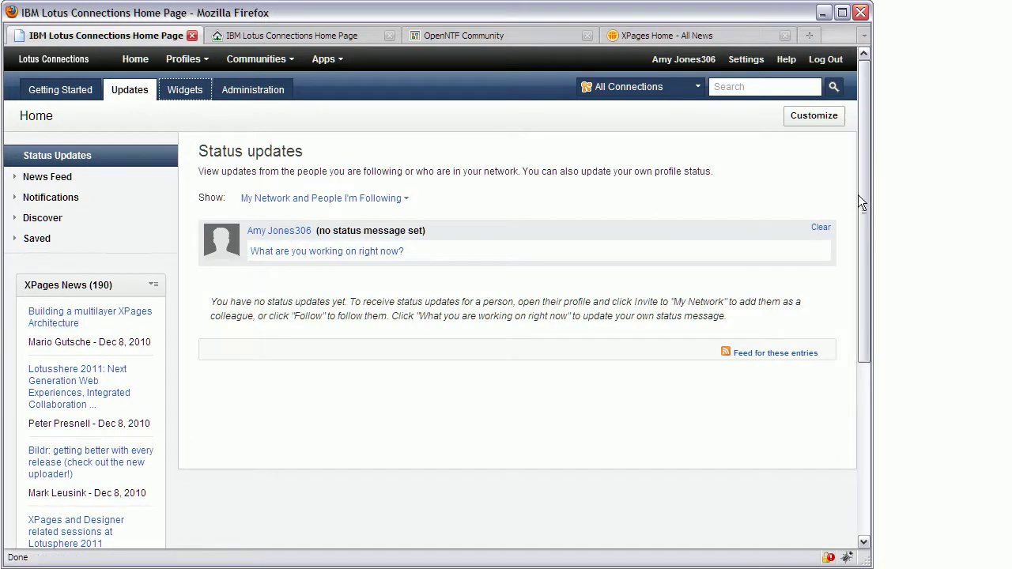
pyautogui.moveTo(867, 172); pyautogui.dragTo(838, 158)
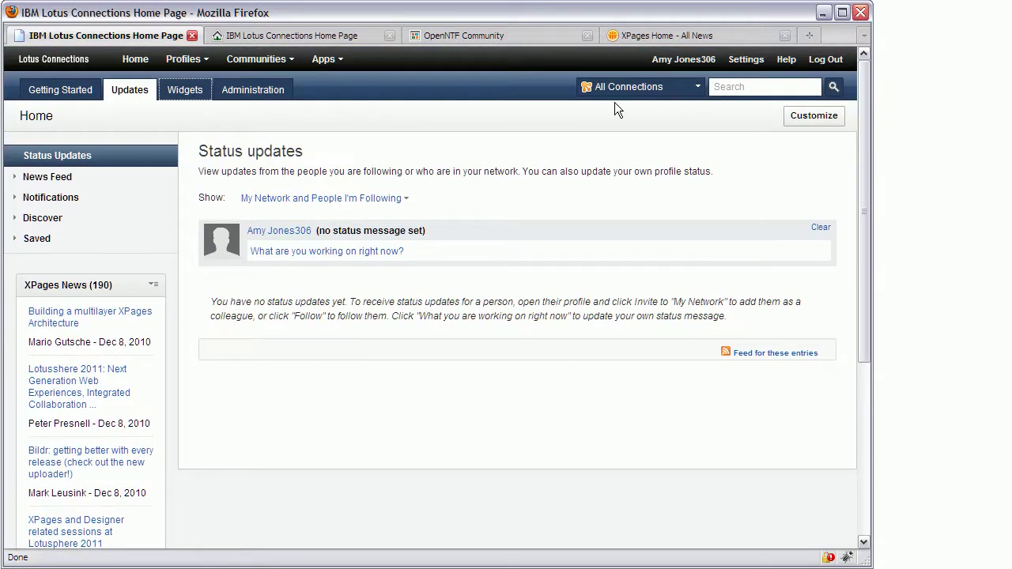
pyautogui.click(484, 34)
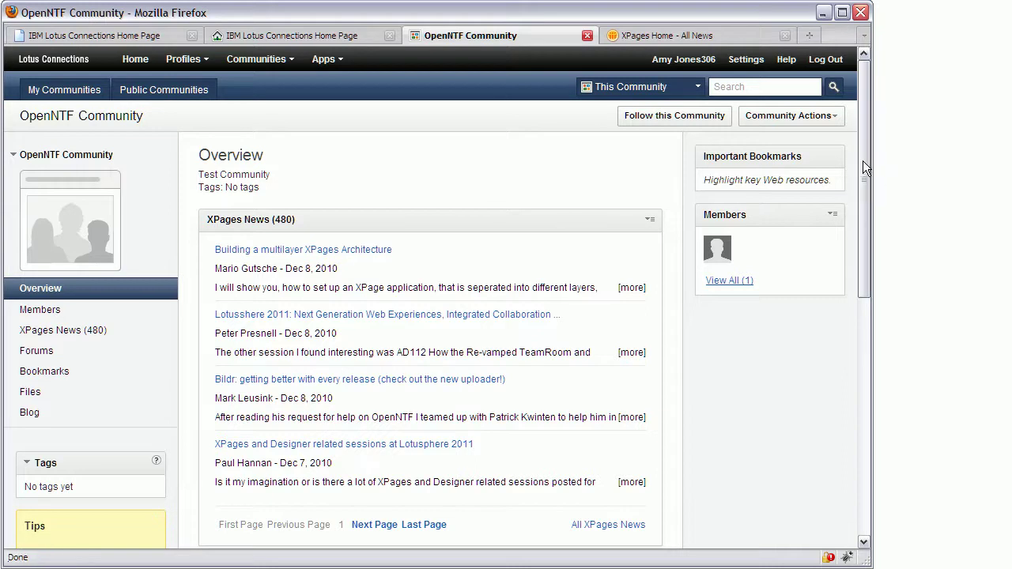
pyautogui.moveTo(862, 147); pyautogui.dragTo(860, 166)
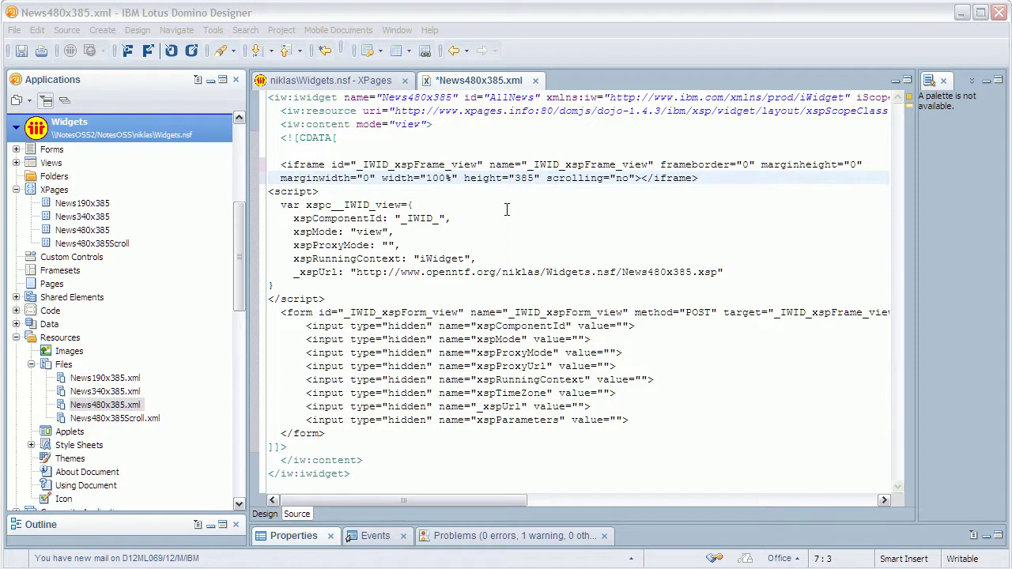
# In Domino Designer, examine the iframe's width attribute and the _xspUrl address in the News480x385.xml widget definition.
pyautogui.click(299, 163)
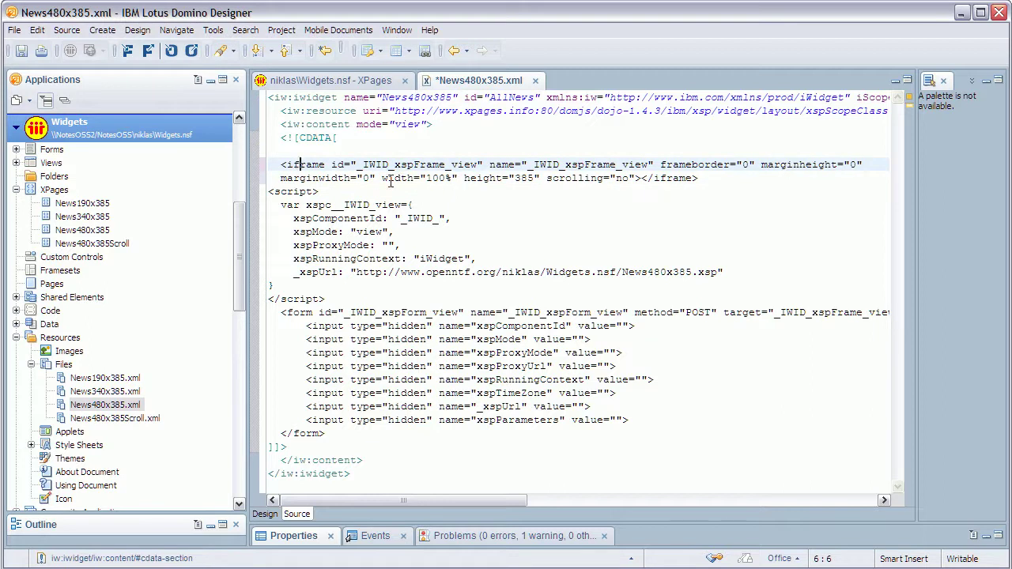
pyautogui.moveTo(382, 178); pyautogui.dragTo(451, 179)
pyautogui.click(443, 192)
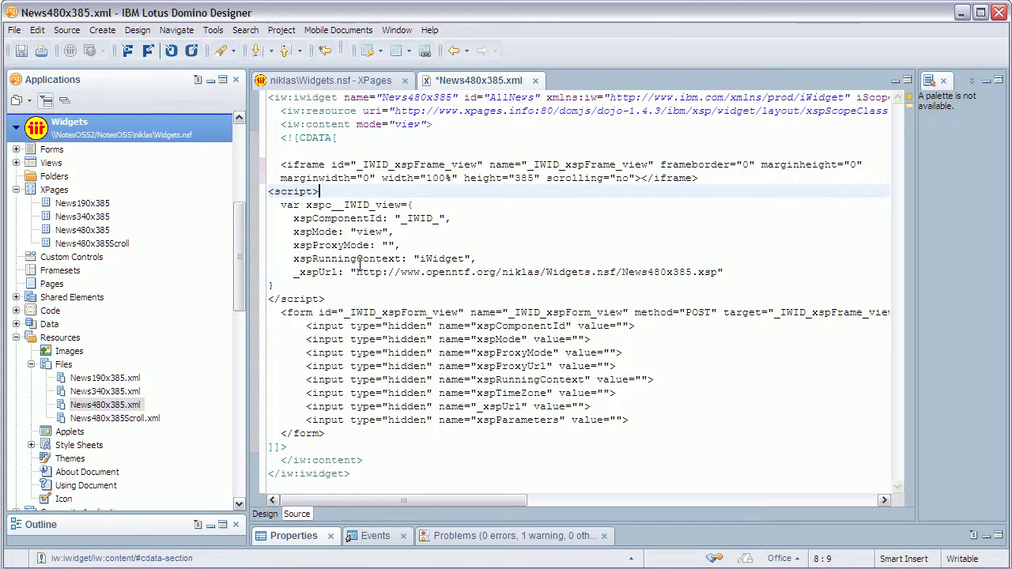
pyautogui.moveTo(358, 274); pyautogui.dragTo(718, 274)
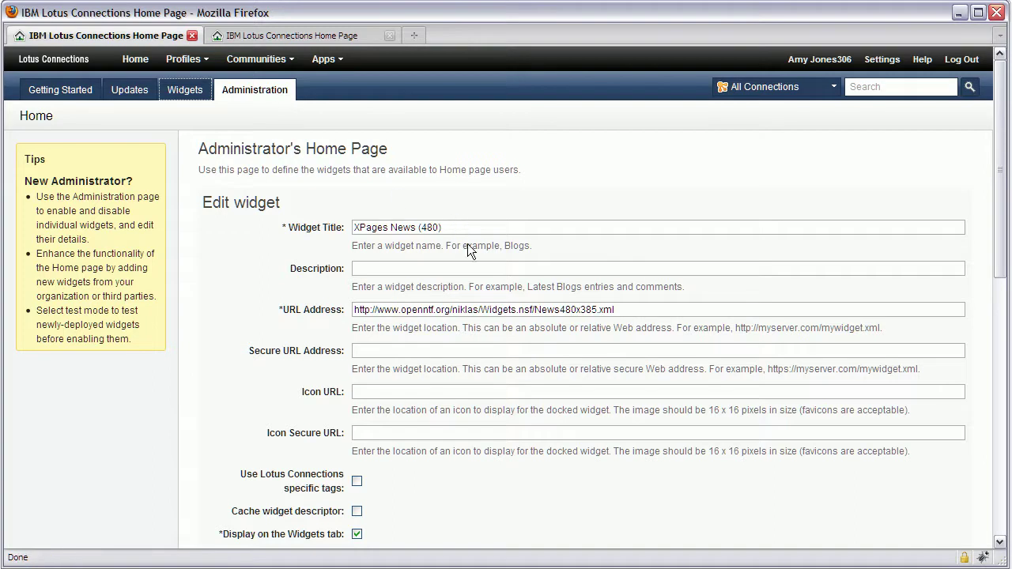
# In the Connections administration page in Firefox, review the XPages News (480) widget's URL address, display options and prerequisites.
pyautogui.moveTo(615, 310); pyautogui.dragTo(339, 324)
pyautogui.click(638, 309)
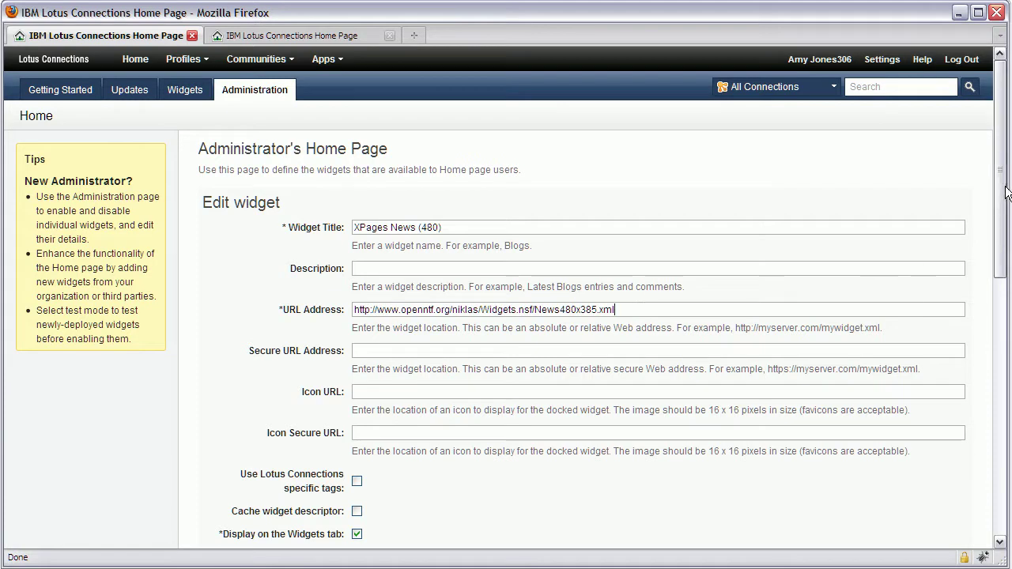
pyautogui.moveTo(999, 198); pyautogui.dragTo(1001, 352)
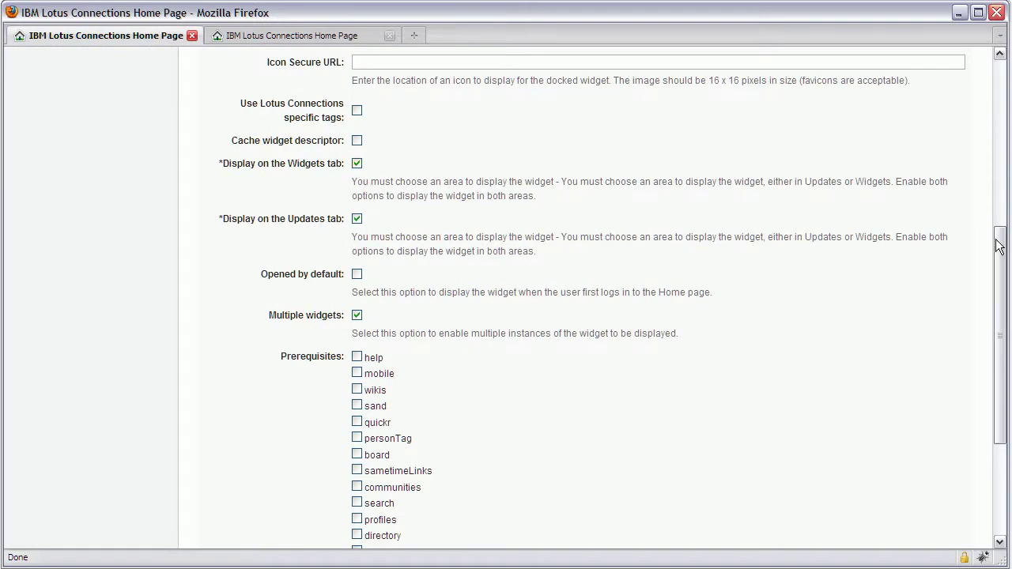
pyautogui.moveTo(995, 245); pyautogui.dragTo(1006, 335)
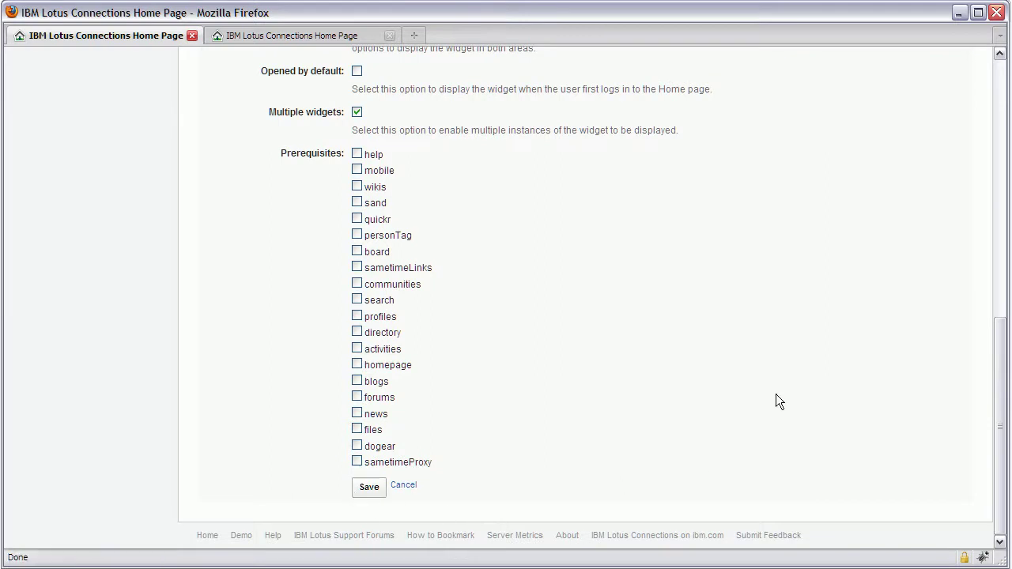
pyautogui.scroll(15, 775, 402)
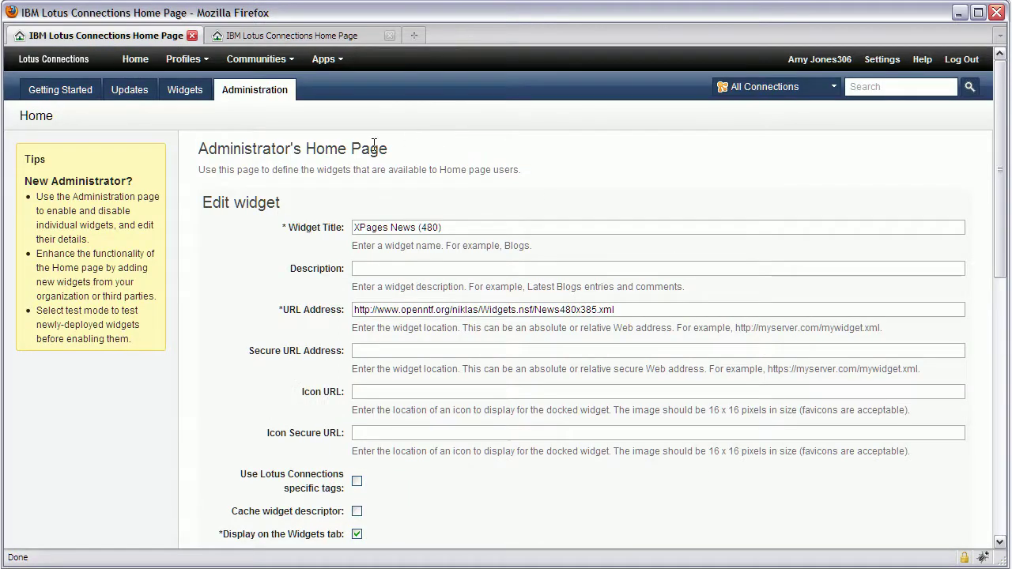
# Open the home page's customization catalogue on the Widgets page and browse to the XPages News widgets available to add.
pyautogui.click(248, 34)
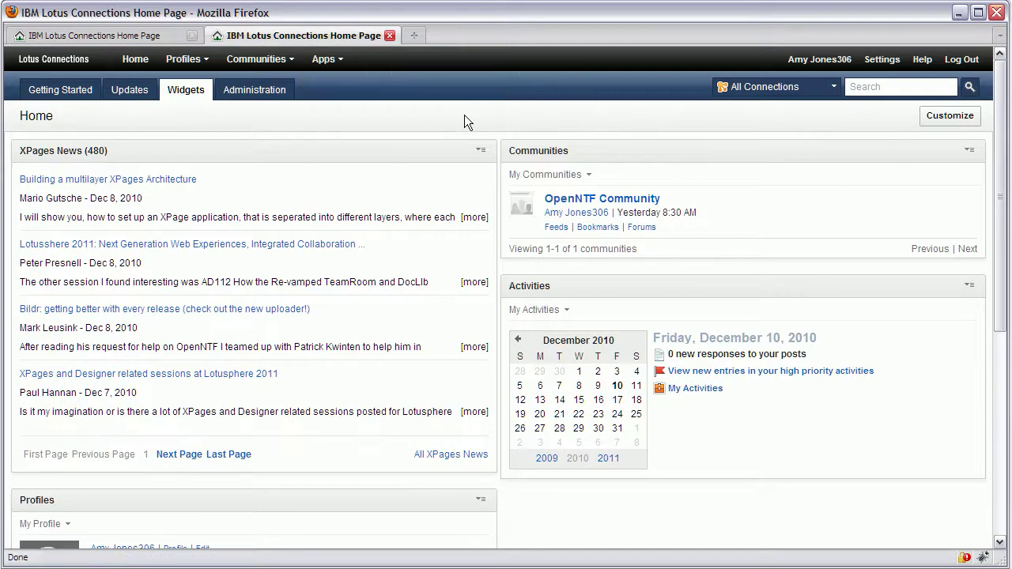
pyautogui.click(943, 125)
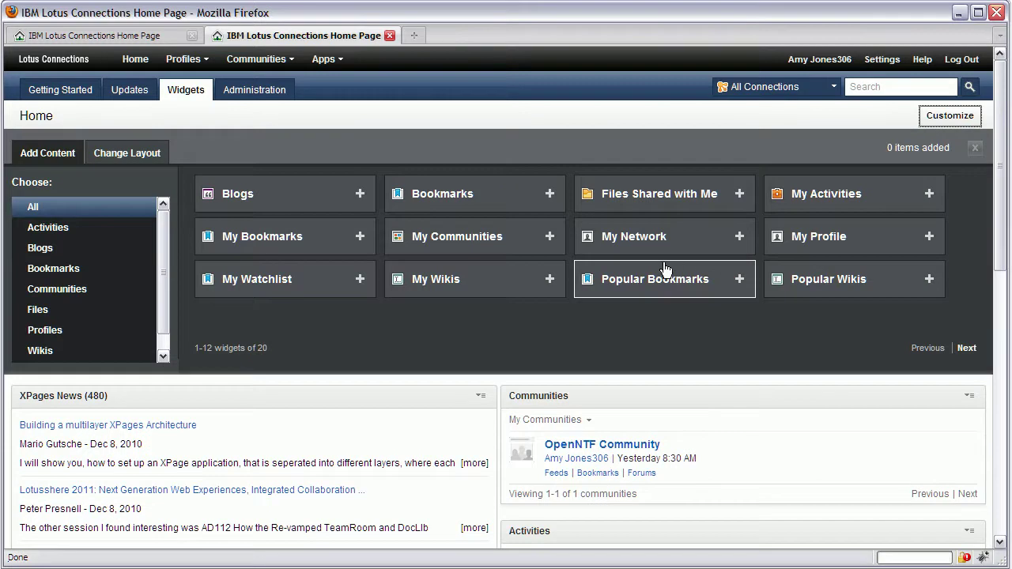
pyautogui.click(967, 348)
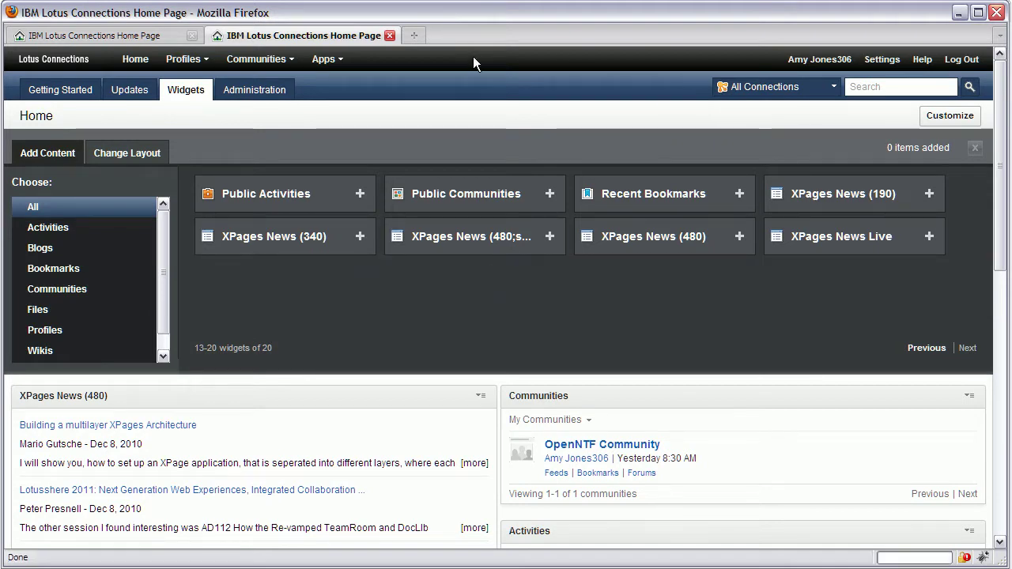
pyautogui.click(260, 59)
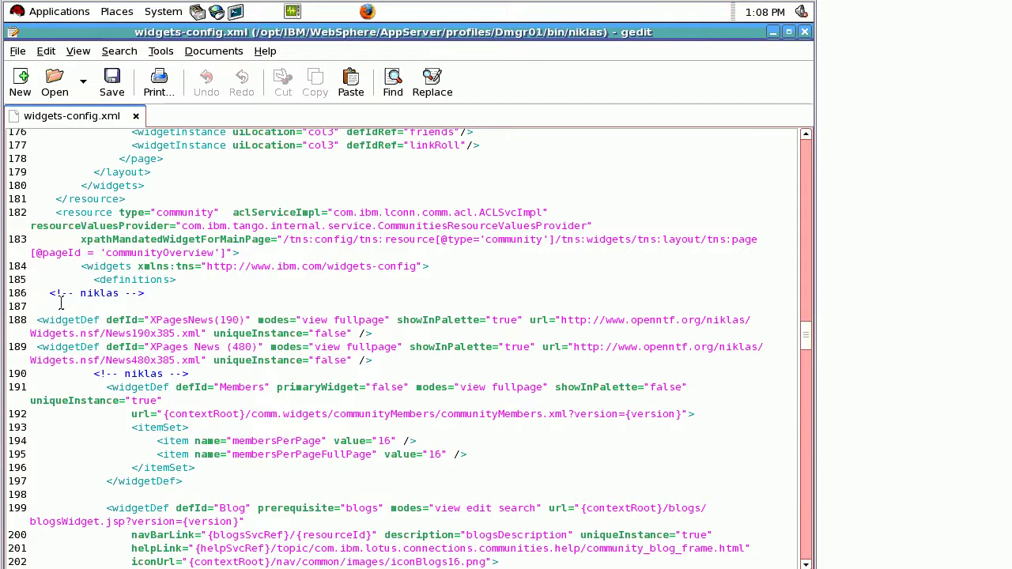
# In gedit, highlight the XPages News widgetDef entries in widgets-config.xml and review the community page layout at the end of the file.
pyautogui.click(87, 307)
pyautogui.moveTo(87, 307); pyautogui.dragTo(393, 369)
pyautogui.scroll(-1, 807, 502)
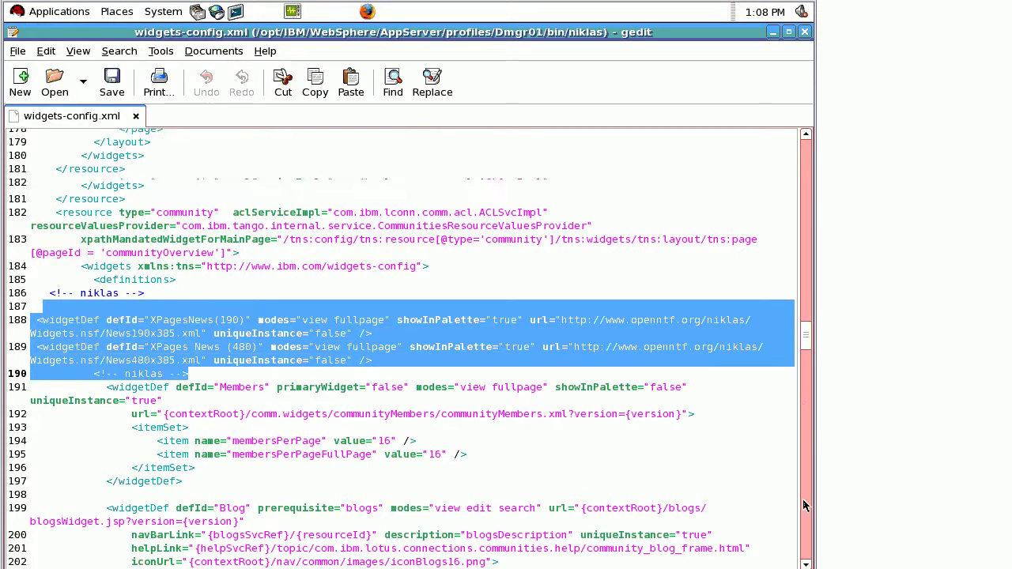
pyautogui.scroll(-15, 806, 565)
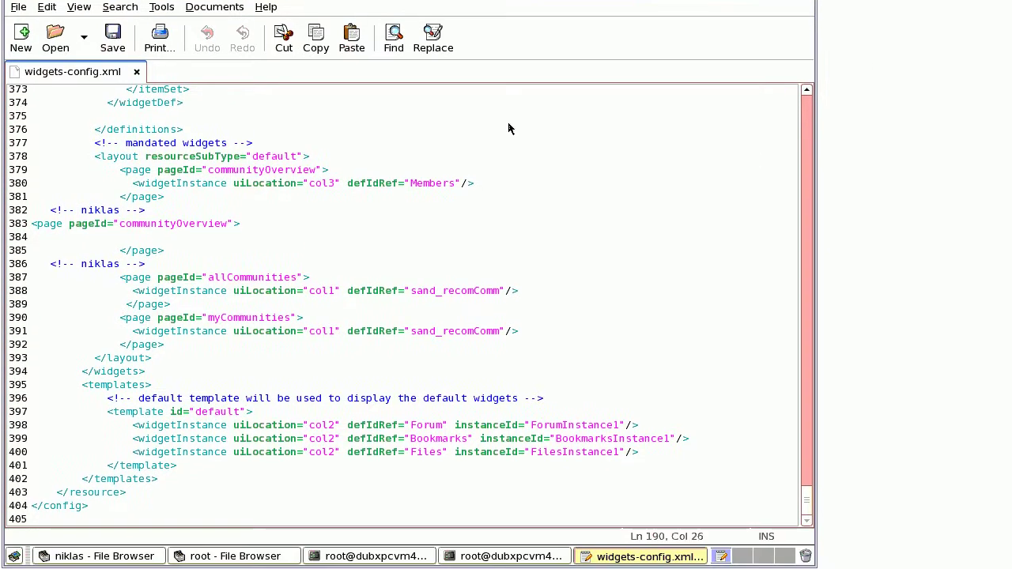
pyautogui.click(510, 557)
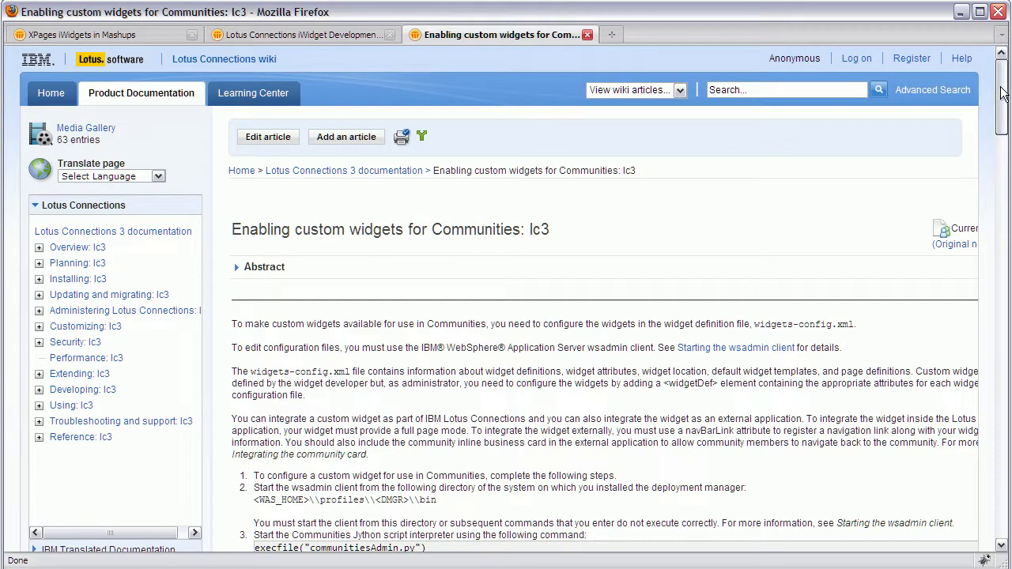
# In Firefox, look over the wiki articles on enabling custom Communities widgets, Lotus Connections iWidget development and XPages iWidgets in Mashups.
pyautogui.moveTo(1000, 93)
pyautogui.mouseDown()
pyautogui.moveTo(1001, 264)
pyautogui.moveTo(982, 88)
pyautogui.mouseUp()
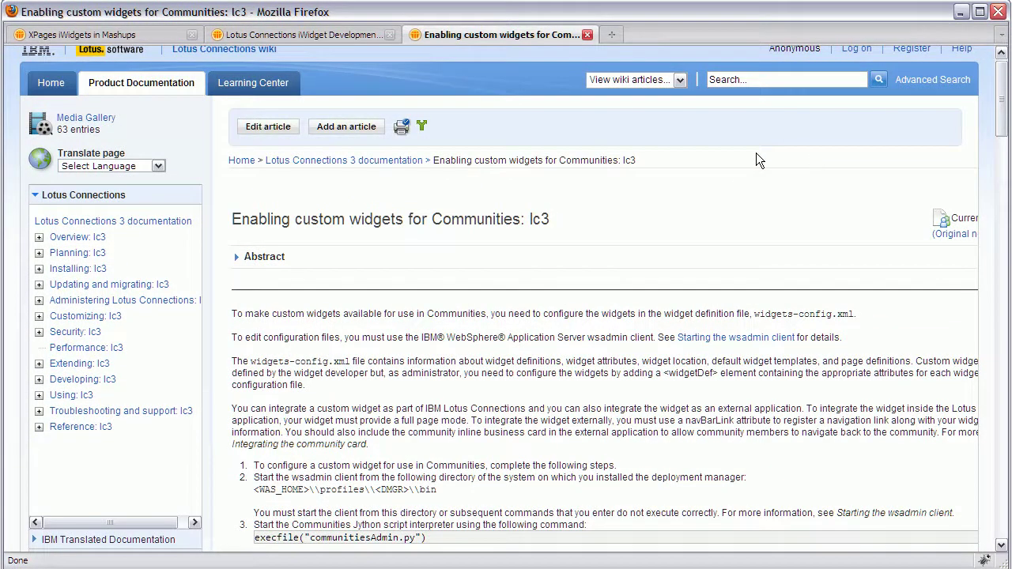
pyautogui.click(277, 35)
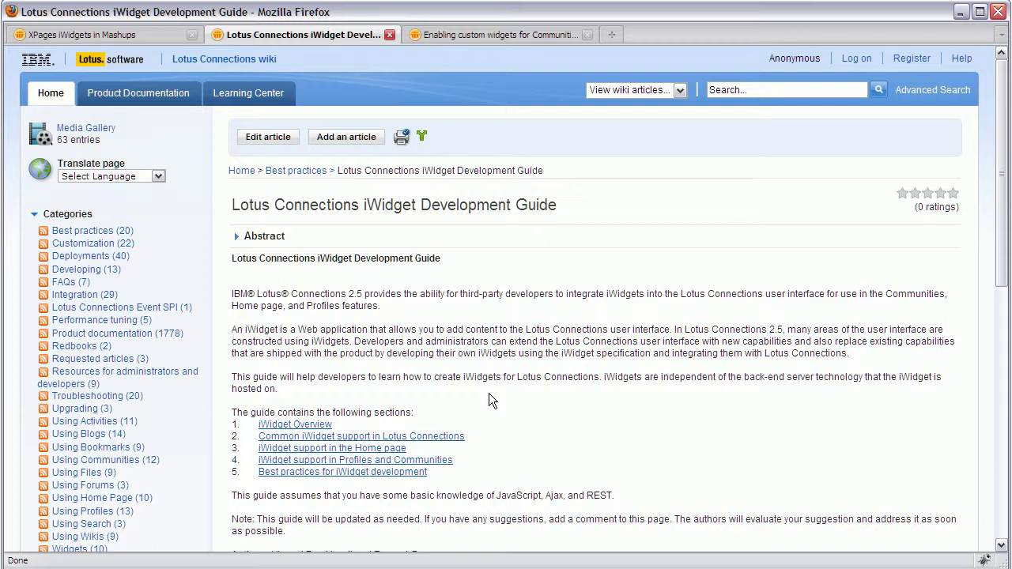
pyautogui.click(93, 37)
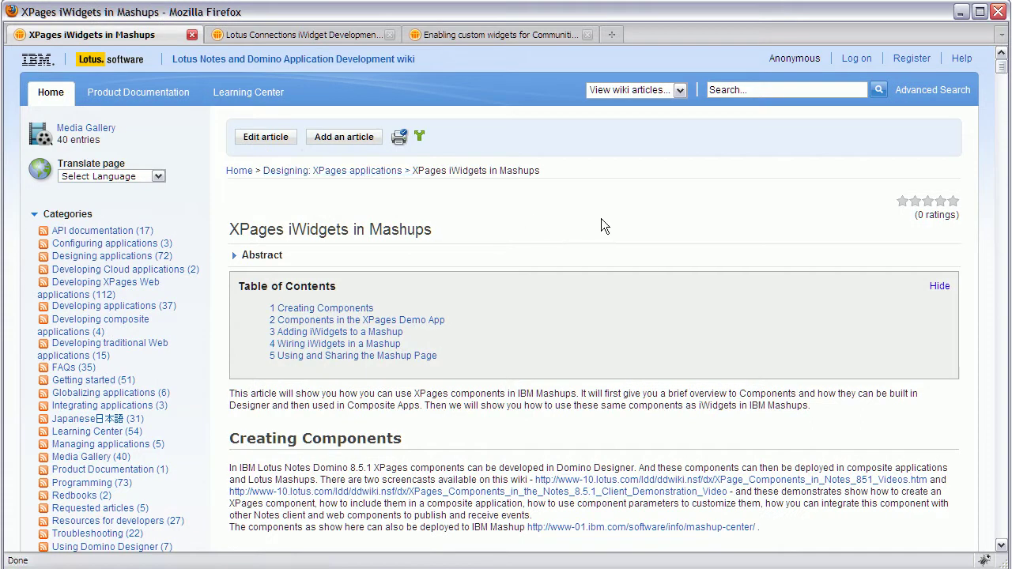